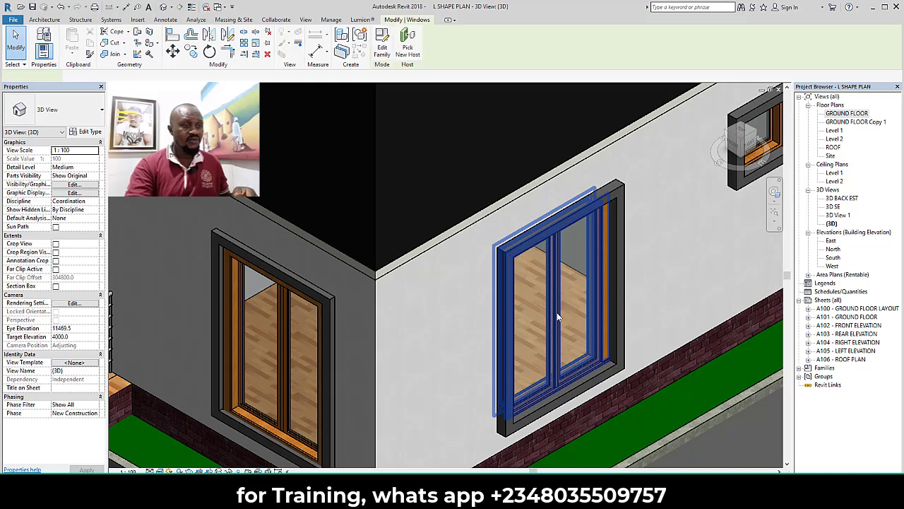
Open the selected Casement Dbl with Trim window's family for editing and set its 3D view to the Realistic visual style
click(86, 132)
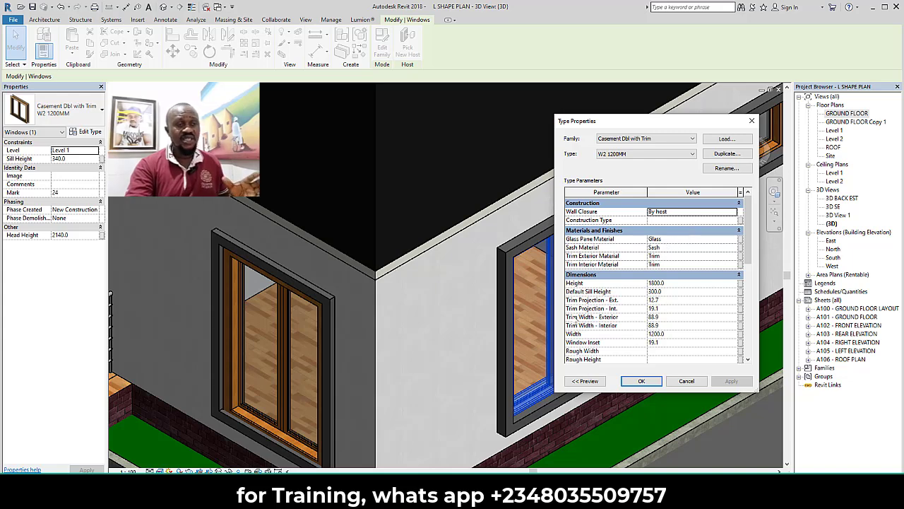
click(633, 382)
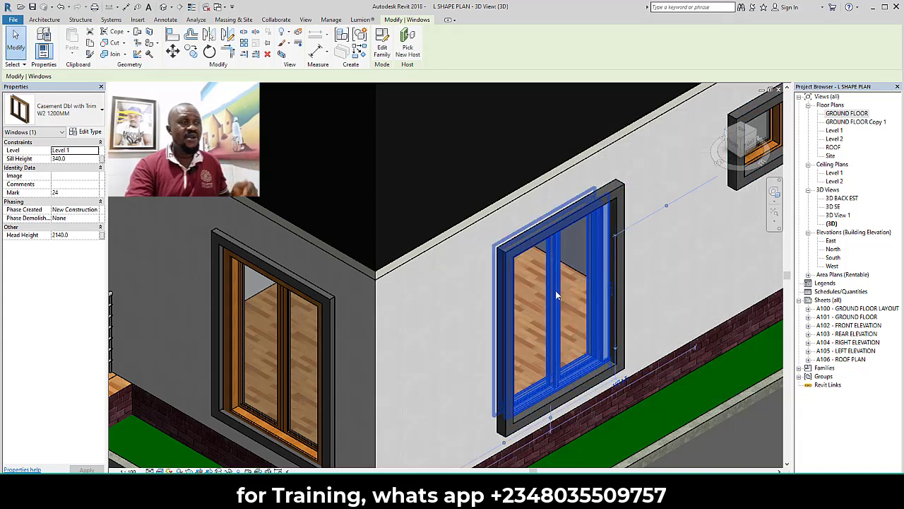
click(382, 46)
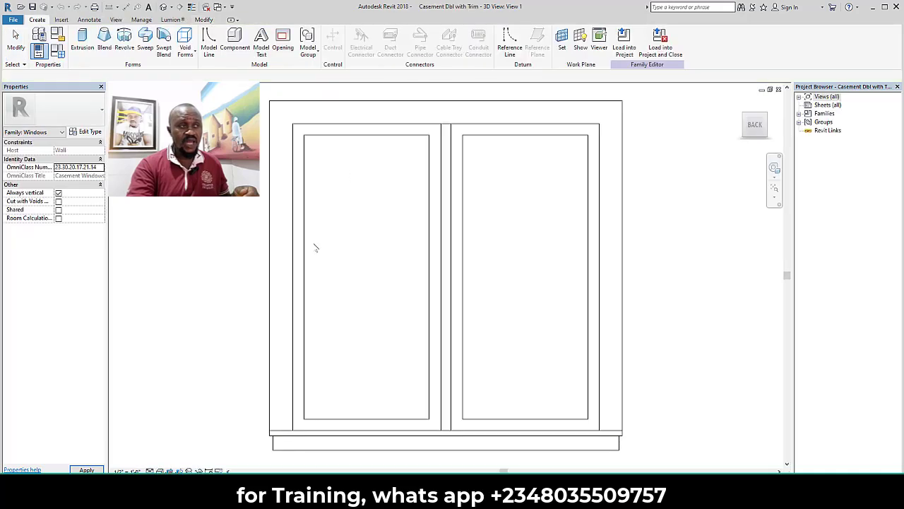
scroll(333, 240, down, 1)
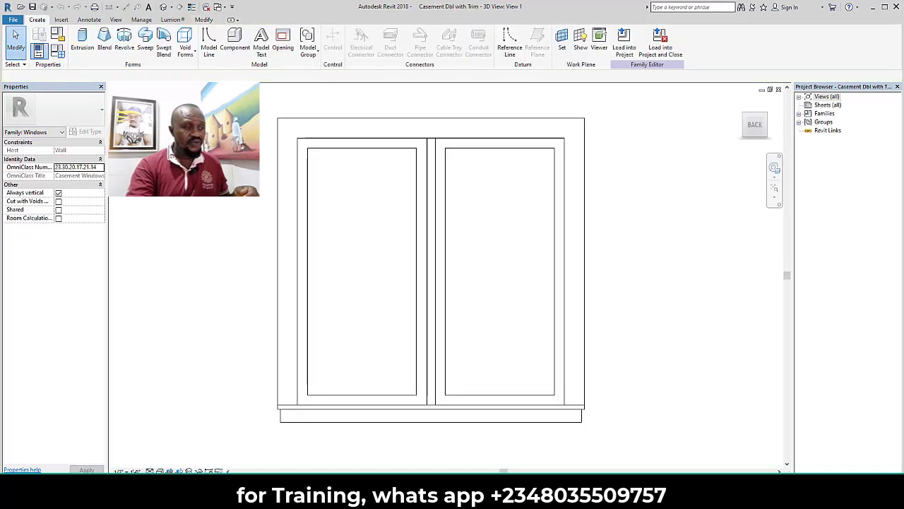
click(160, 471)
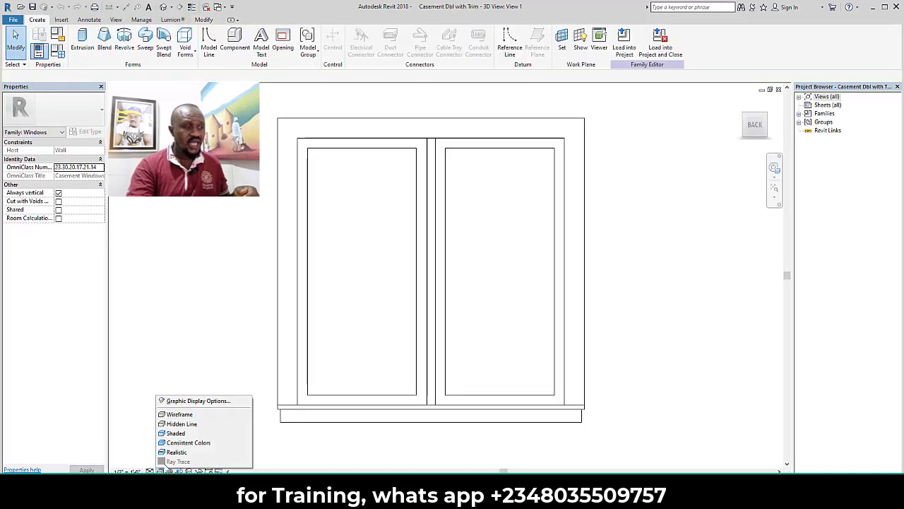
click(177, 452)
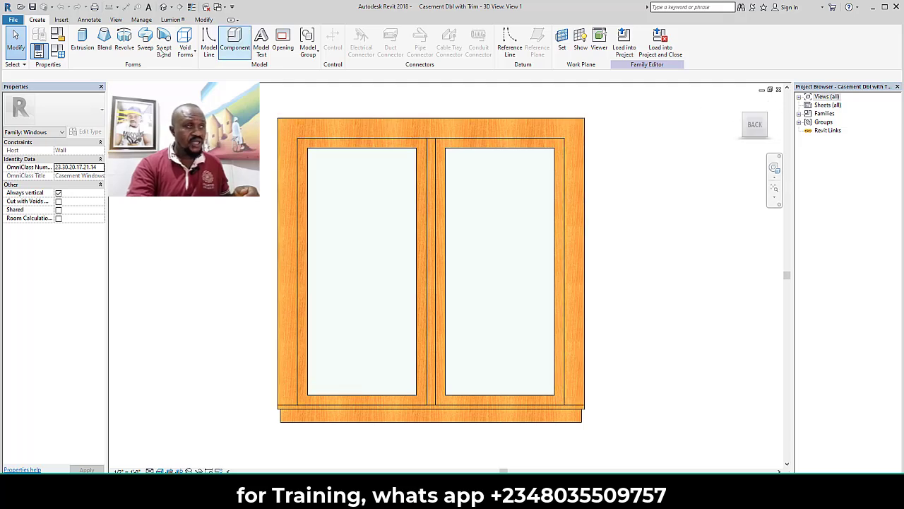
Paint the window family's outer trim and bottom sill with the Glass material
click(203, 20)
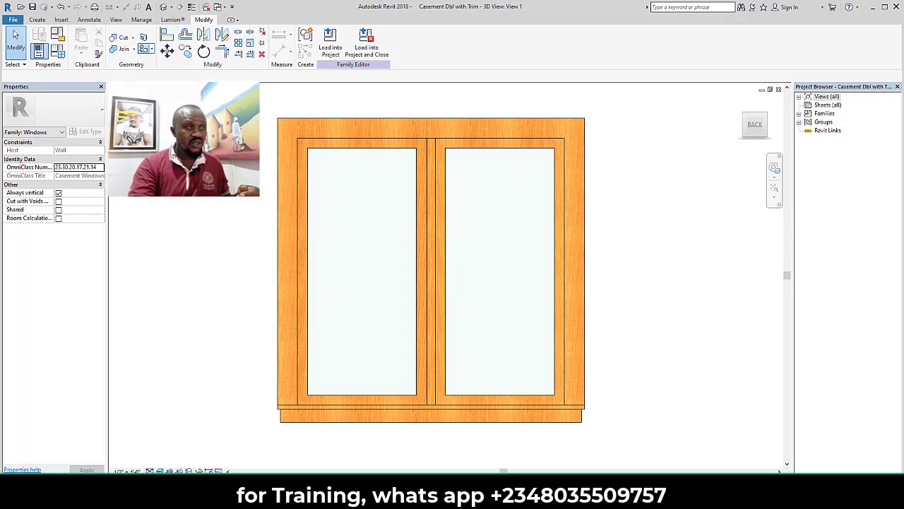
click(145, 48)
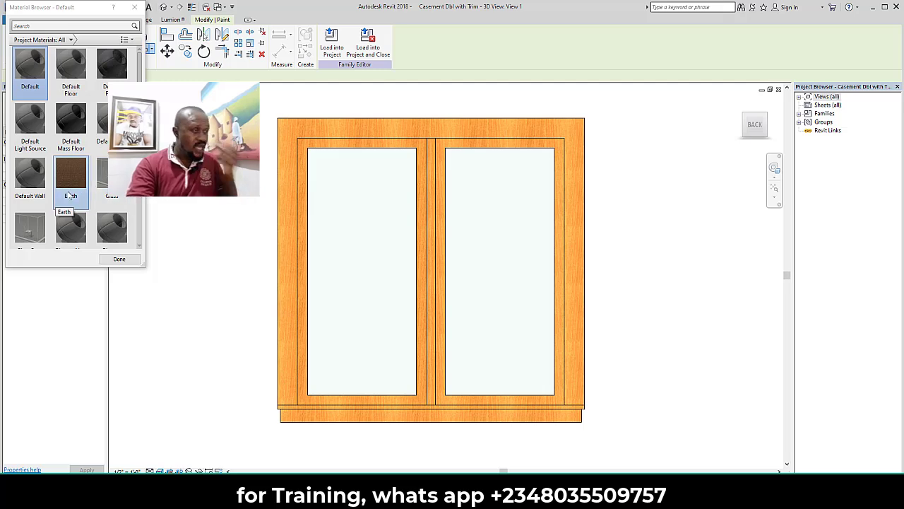
click(108, 185)
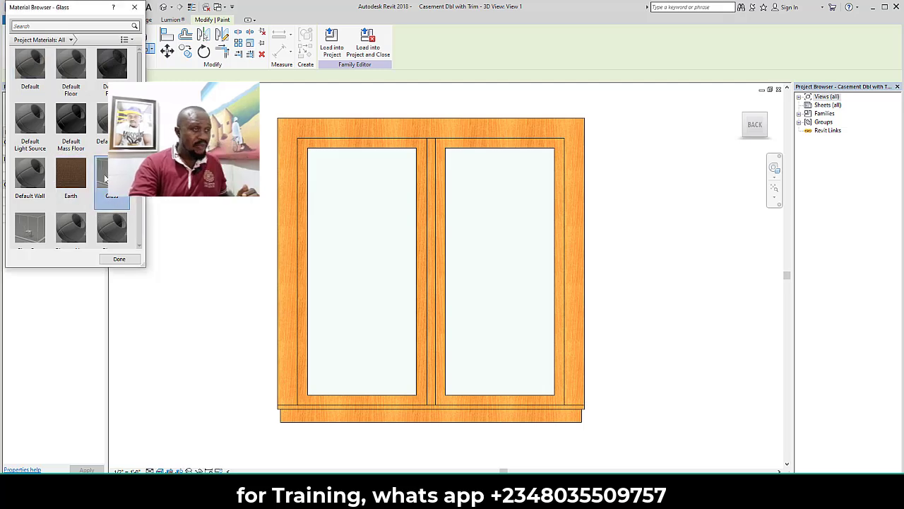
click(379, 125)
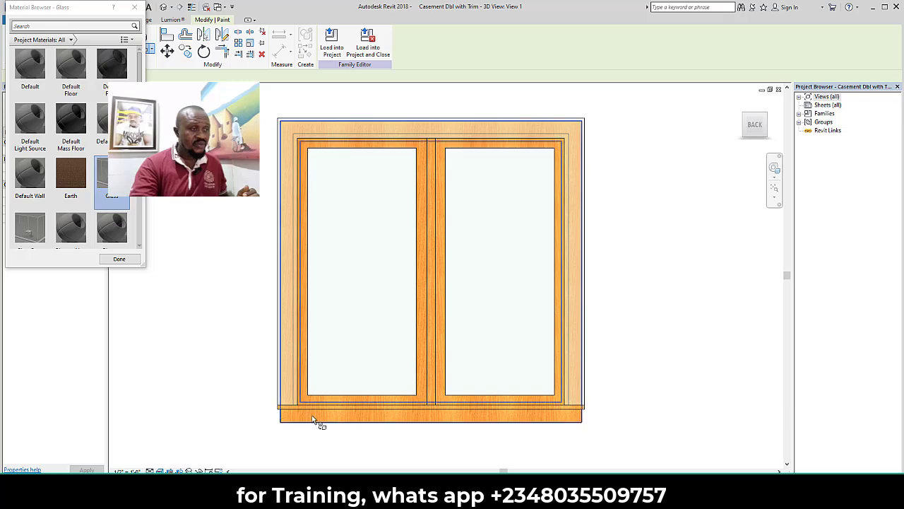
click(283, 410)
scroll(47, 217, down, 1)
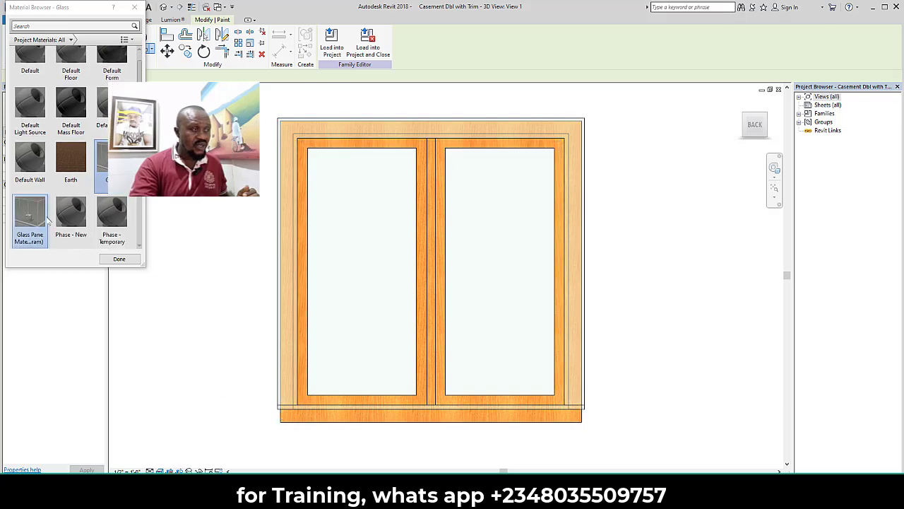
click(305, 426)
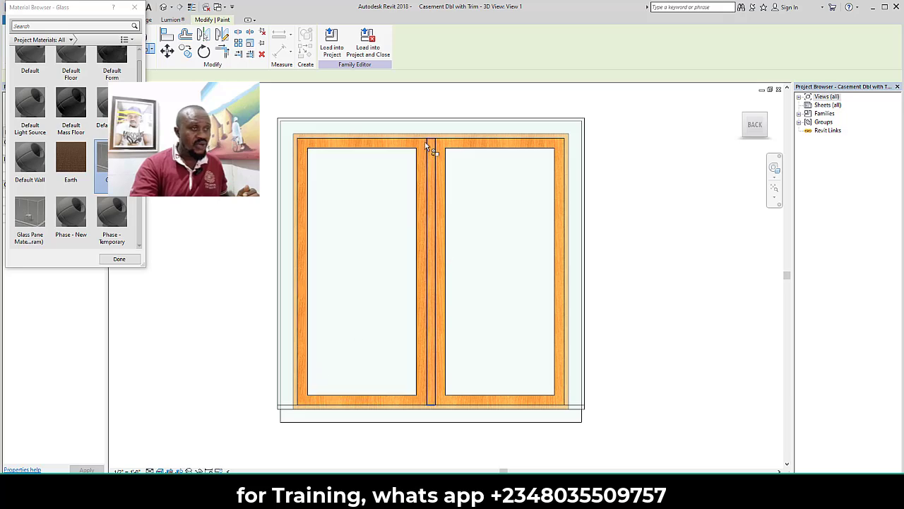
Paint both window sashes and the strip between them with the Glass material and finish painting
scroll(426, 146, up, 2)
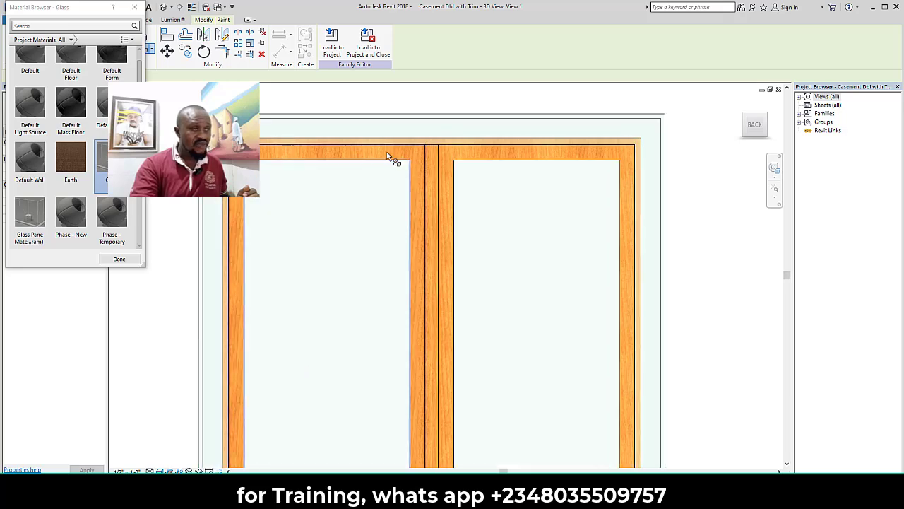
click(388, 157)
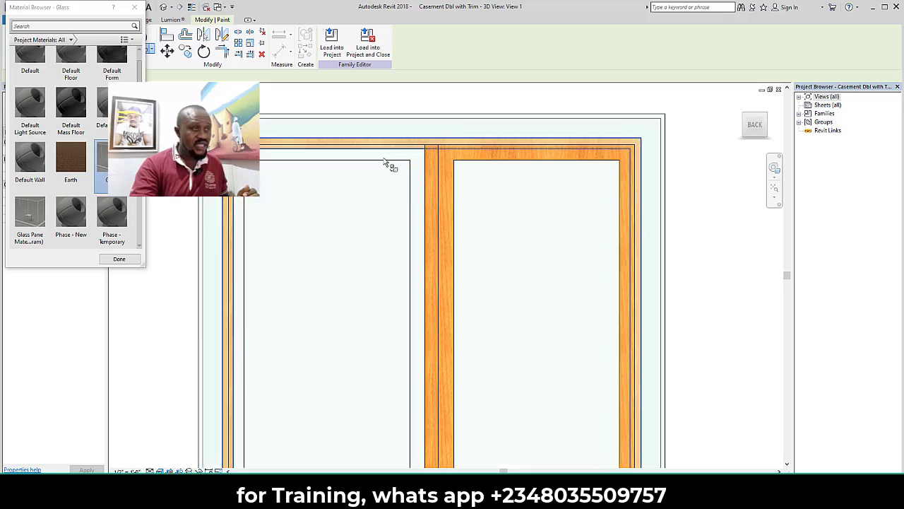
click(445, 157)
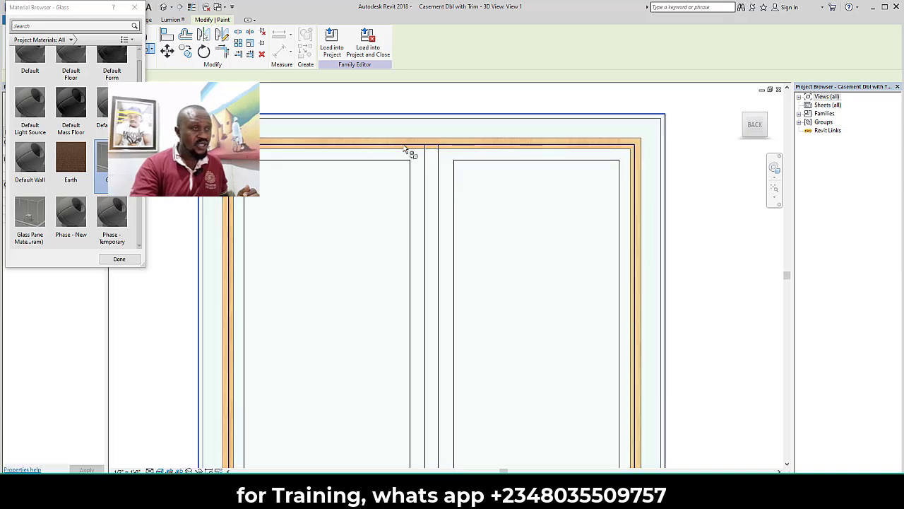
scroll(378, 149, up, 2)
scroll(405, 133, down, 2)
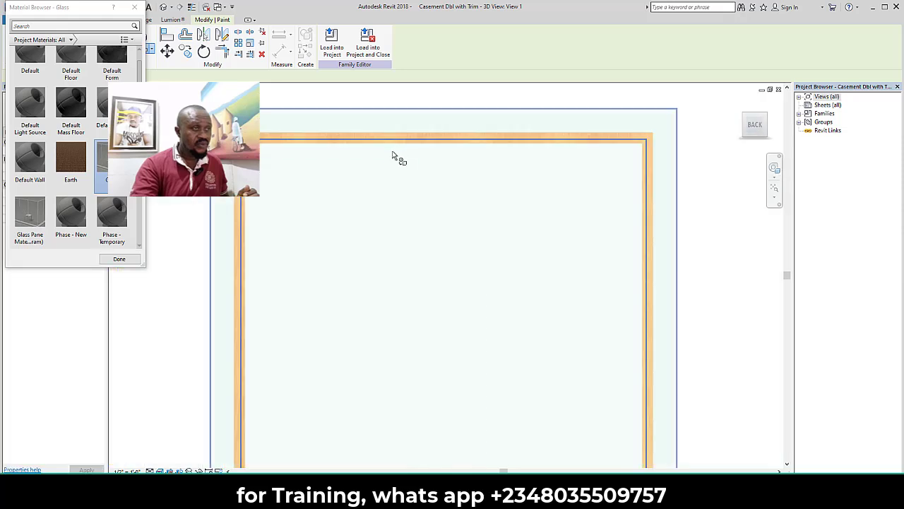
scroll(393, 152, down, 3)
click(113, 260)
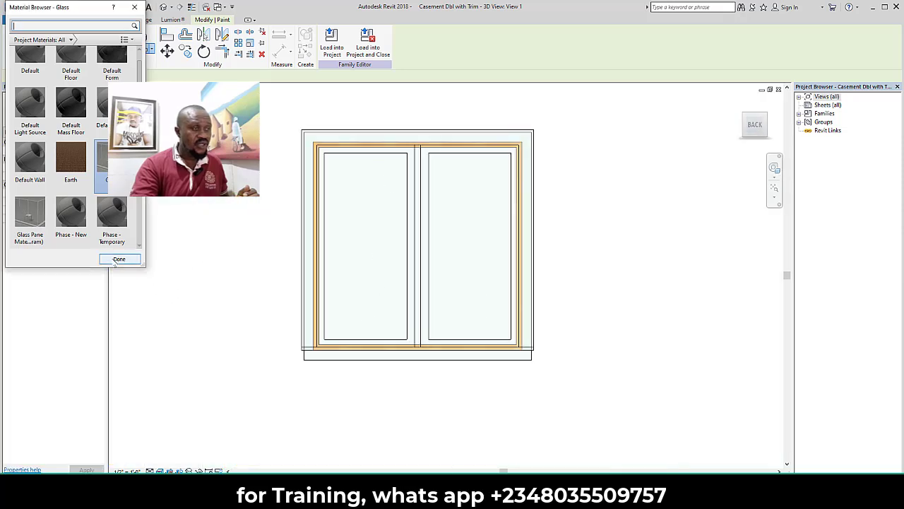
Load the painted window family into the L SHAPE PLAN project, overwriting the existing version
click(328, 56)
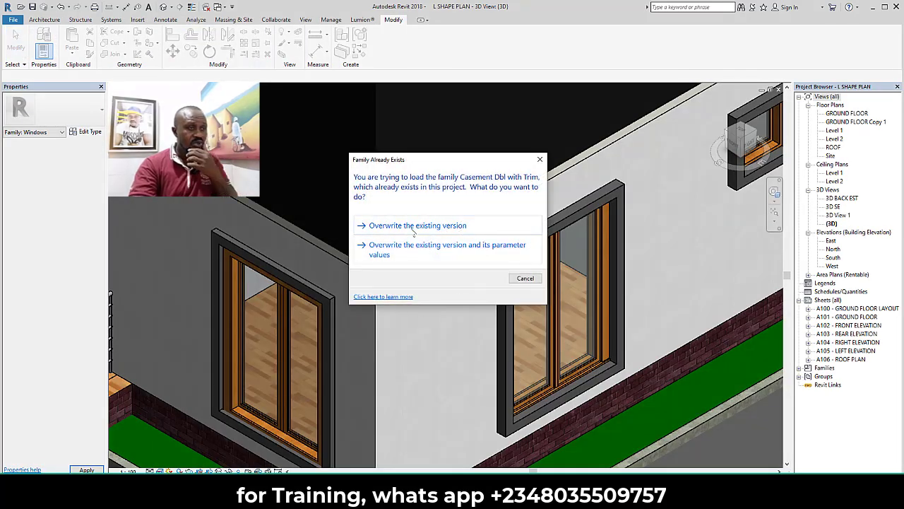
click(414, 226)
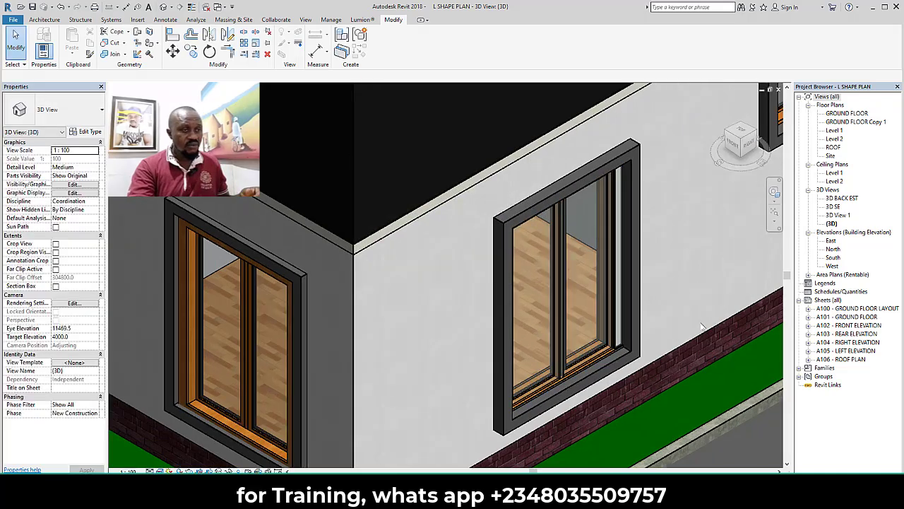
scroll(657, 318, up, 2)
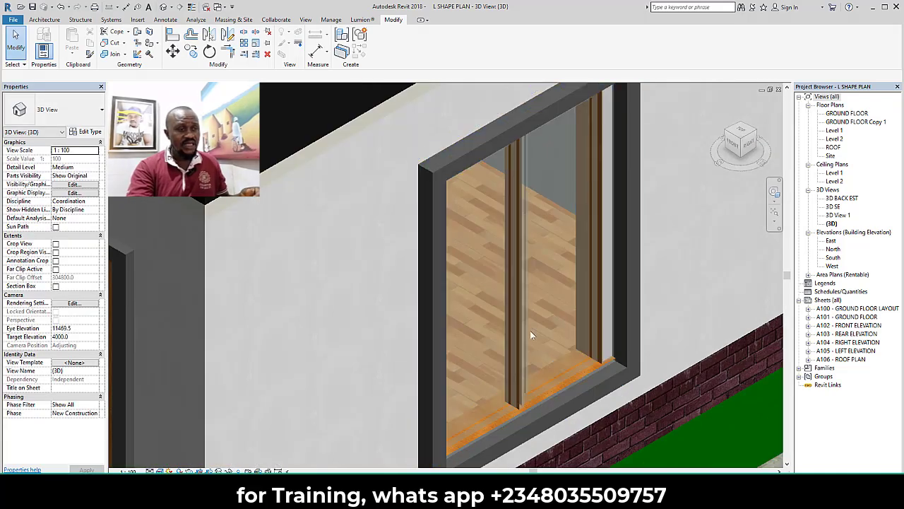
scroll(497, 349, down, 1)
scroll(498, 348, down, 1)
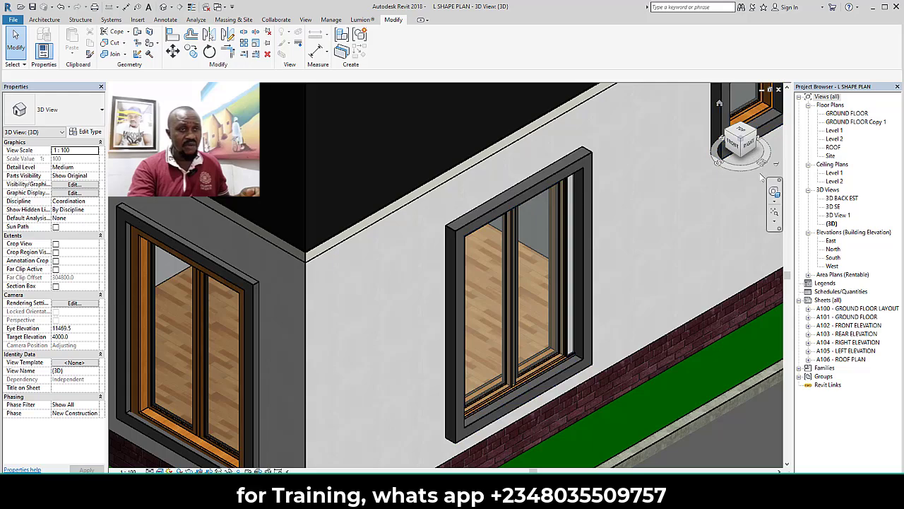
shift+middle_drag(626, 263, 586, 271)
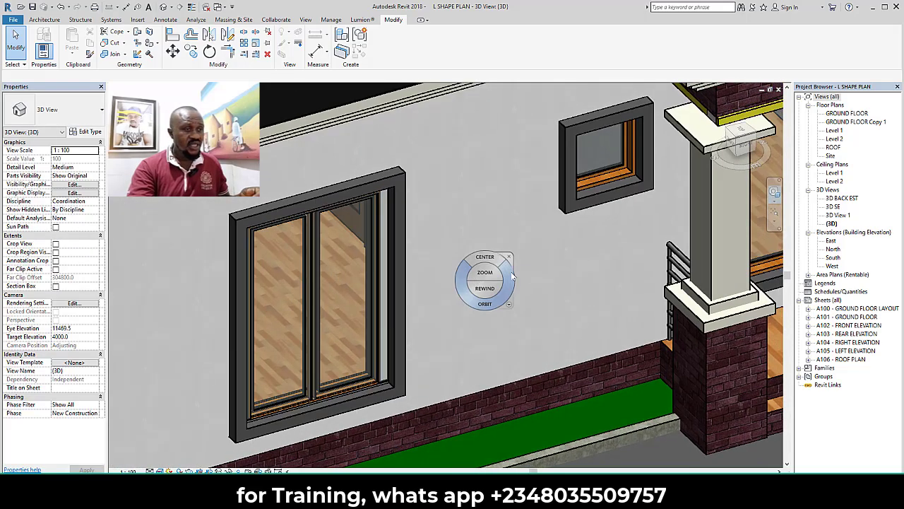
click(509, 256)
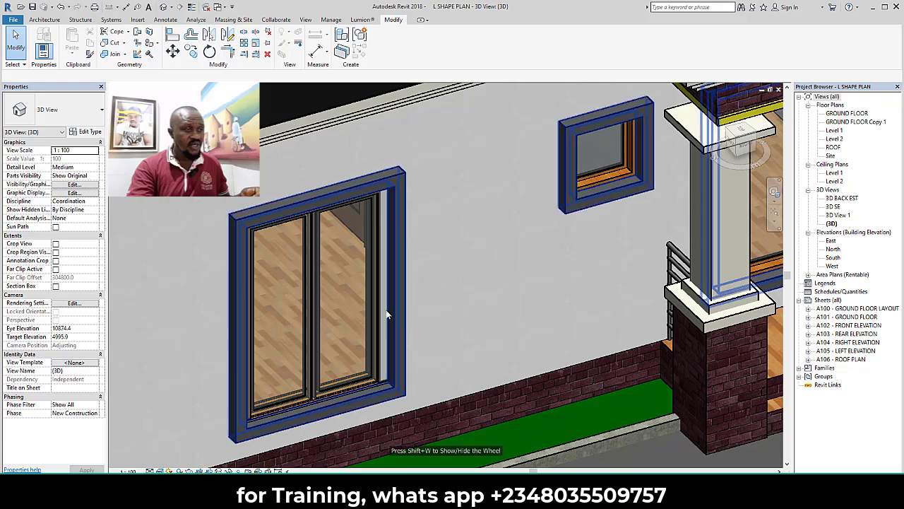
Review the materials and finishes in the type properties of the large casement window
click(310, 337)
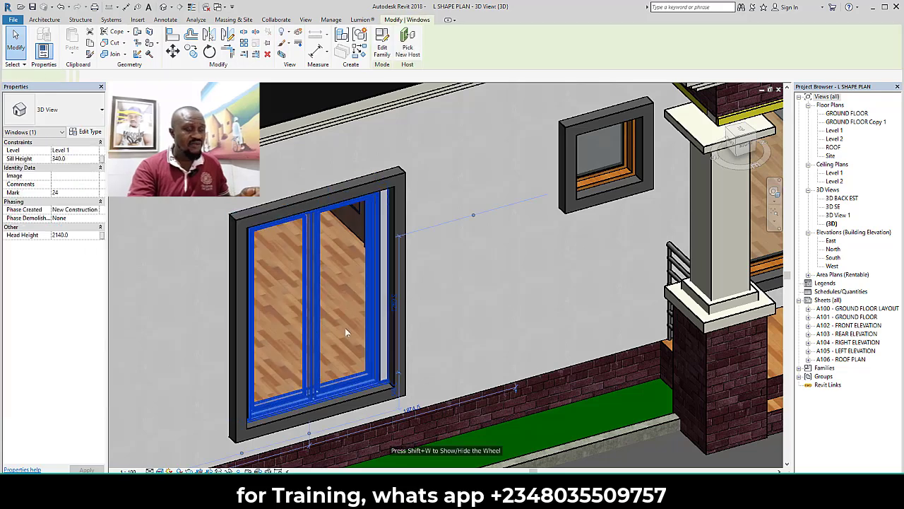
click(85, 132)
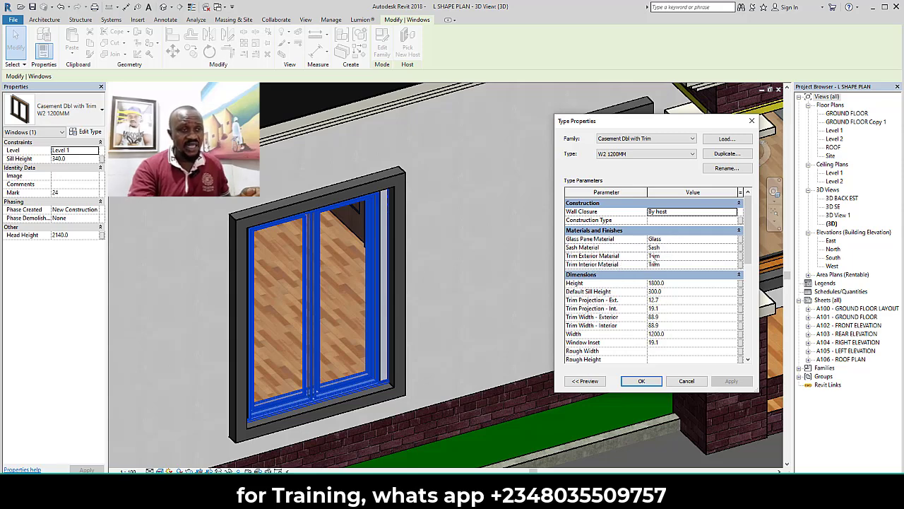
click(642, 381)
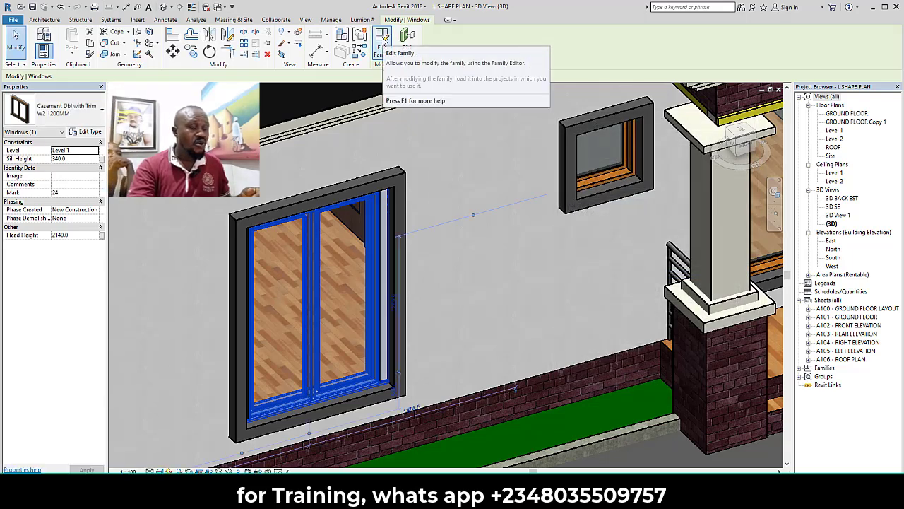
Return to the window family and close it without saving its changes
click(382, 41)
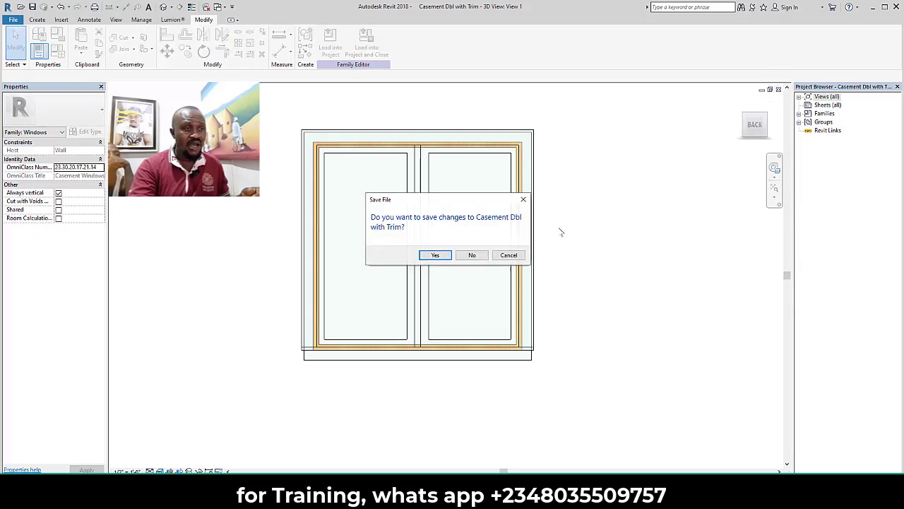
click(472, 255)
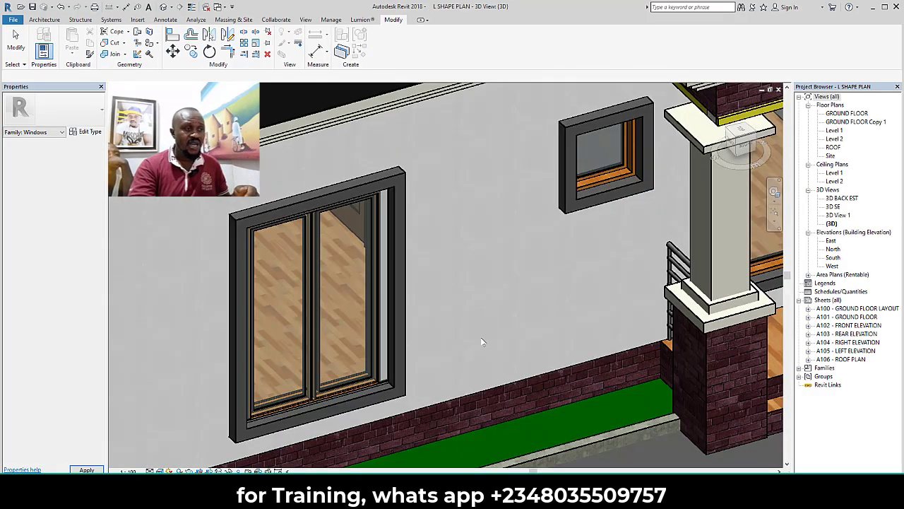
Inspect the loaded window up close and check the Sash Material entry in its type properties
scroll(294, 400, up, 3)
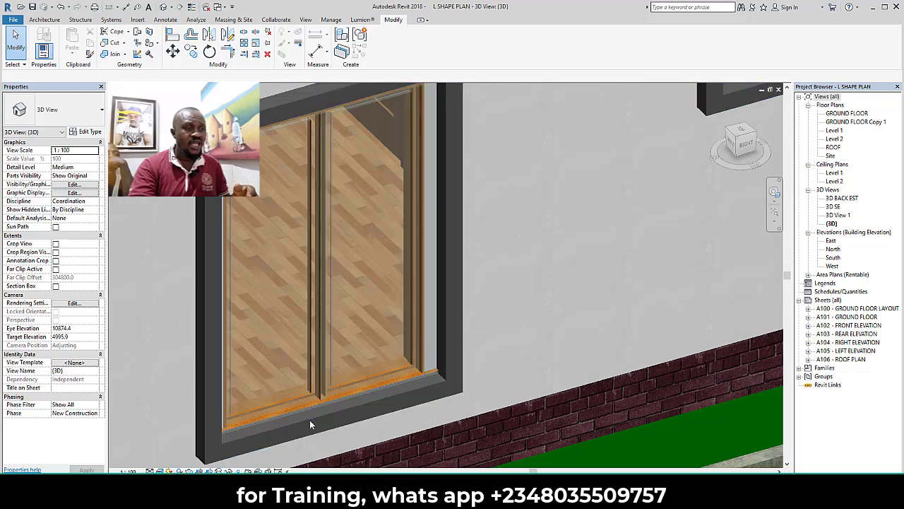
scroll(309, 419, down, 5)
click(365, 377)
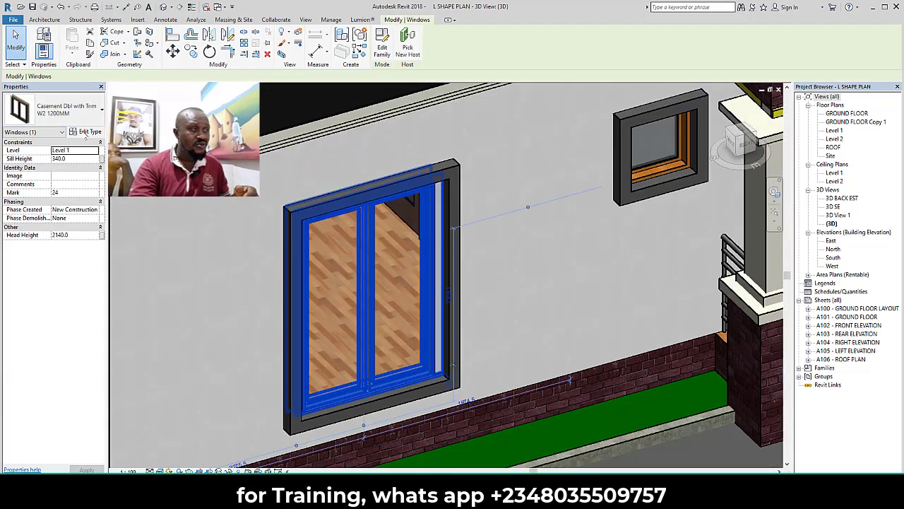
click(88, 132)
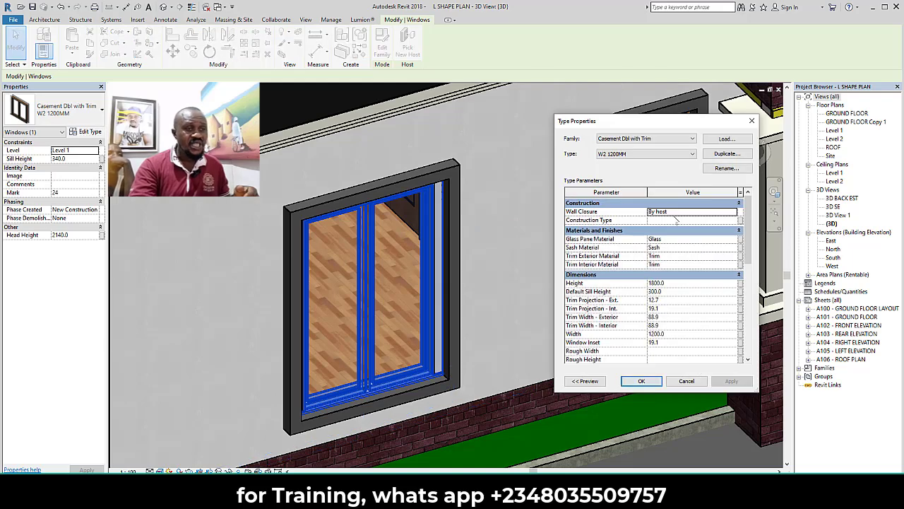
click(703, 248)
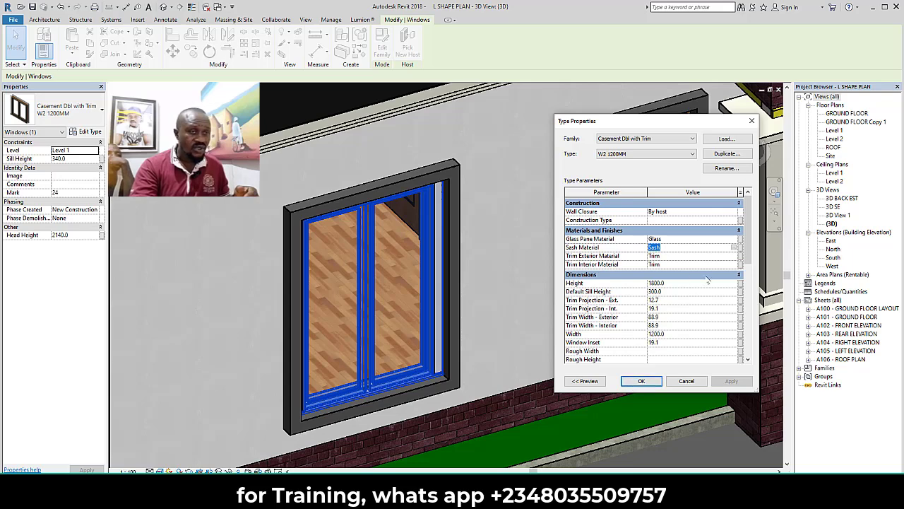
click(642, 381)
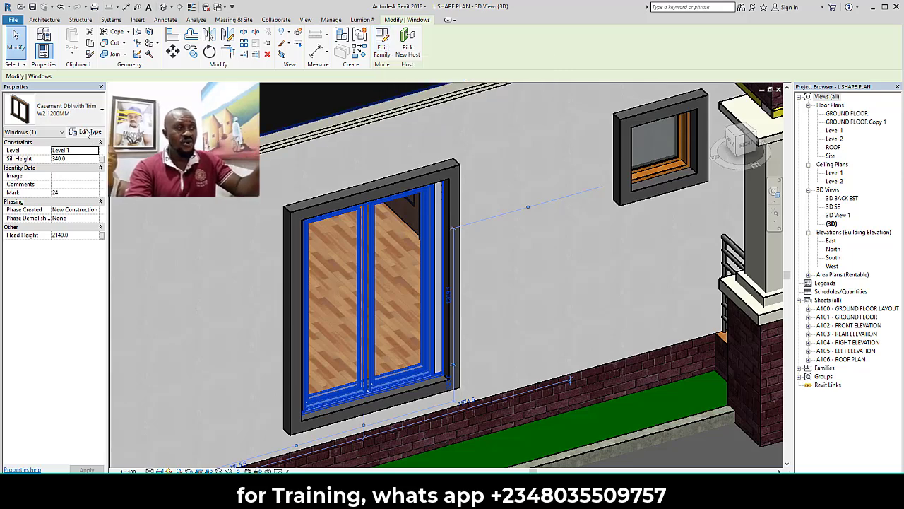
Open the selected casement window's family for editing and start the Paint tool with the Sash material
click(383, 49)
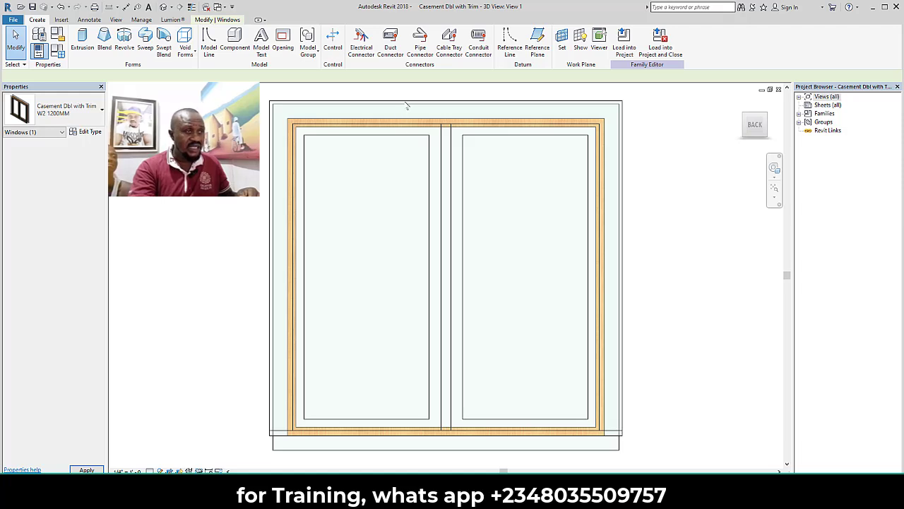
click(204, 19)
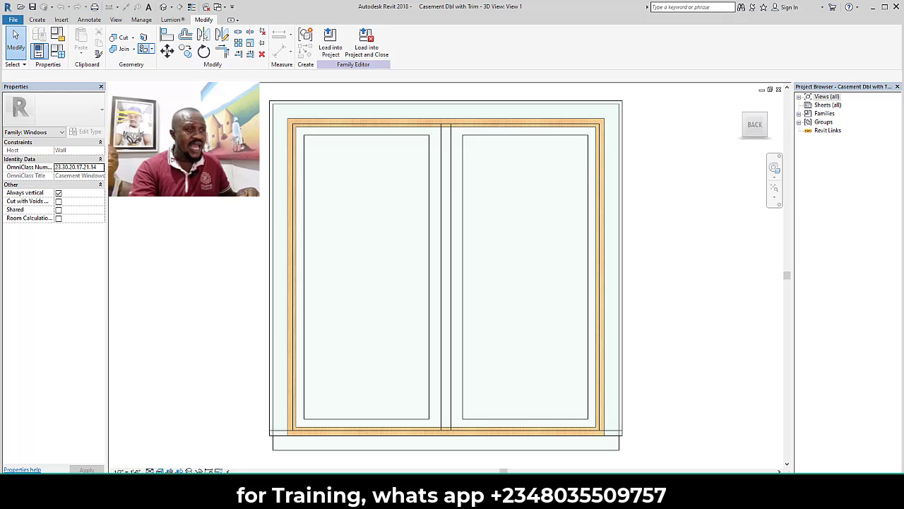
click(144, 49)
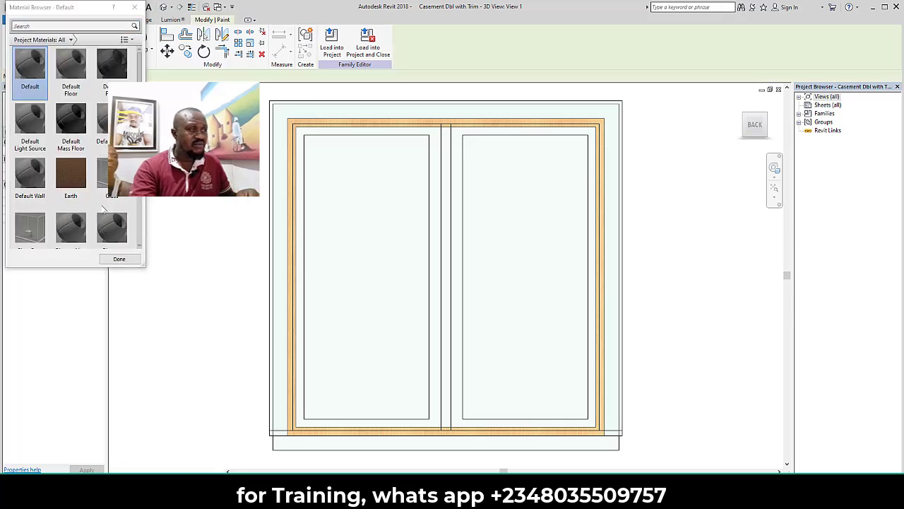
scroll(102, 167, up, 1)
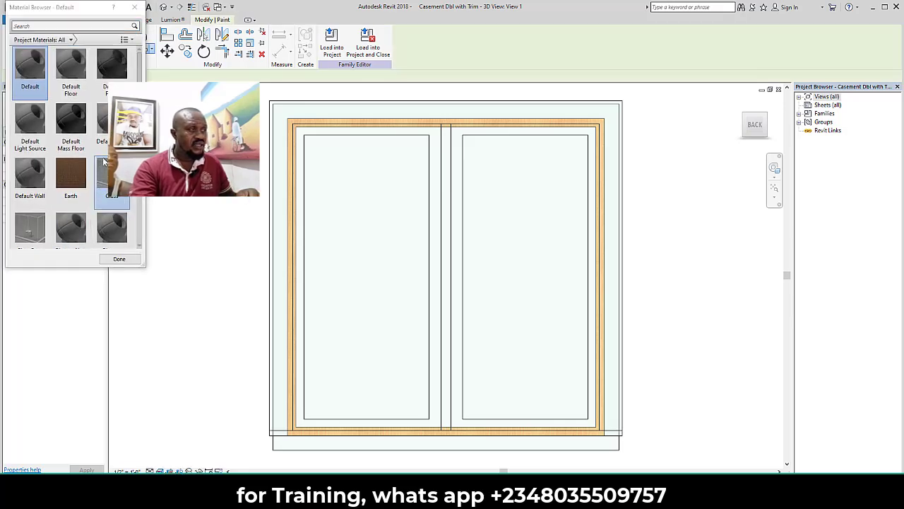
scroll(83, 141, down, 5)
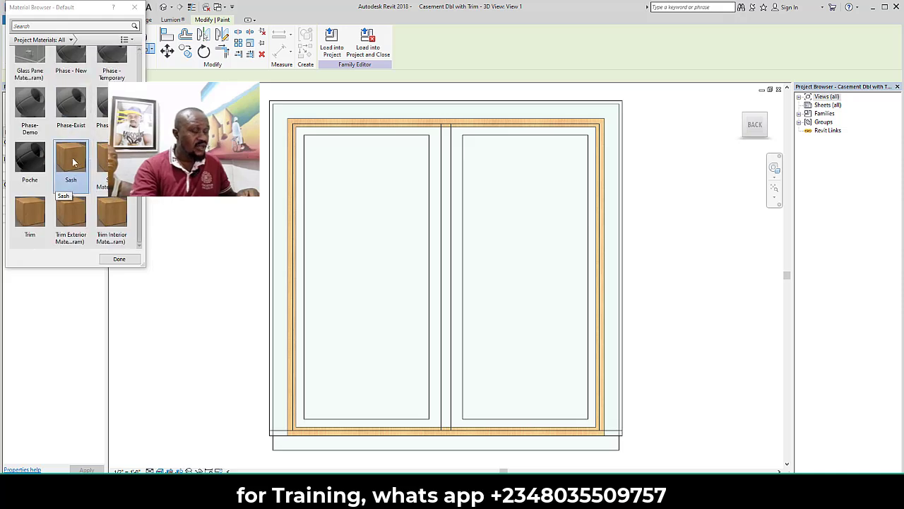
click(73, 163)
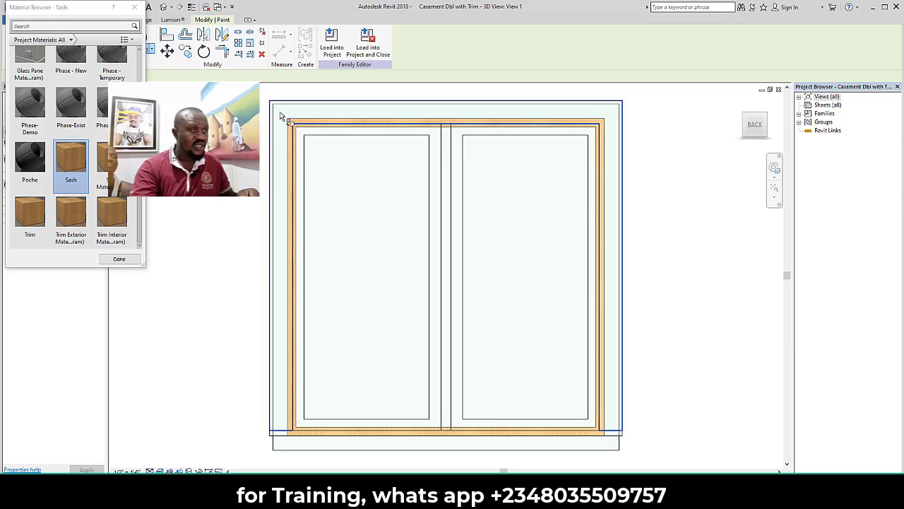
Paint the window's outer trim and the board beneath the sill with the Sash material
scroll(280, 113, up, 2)
click(278, 129)
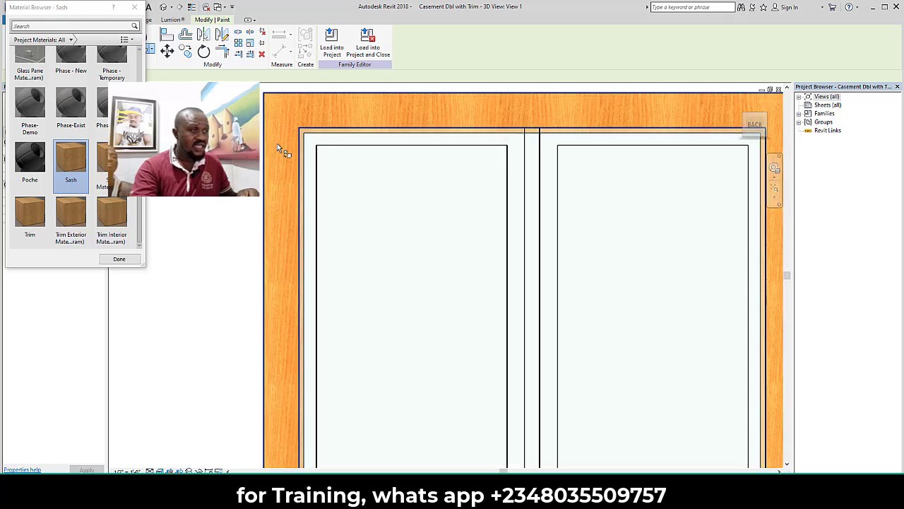
scroll(278, 152, down, 3)
scroll(301, 335, up, 3)
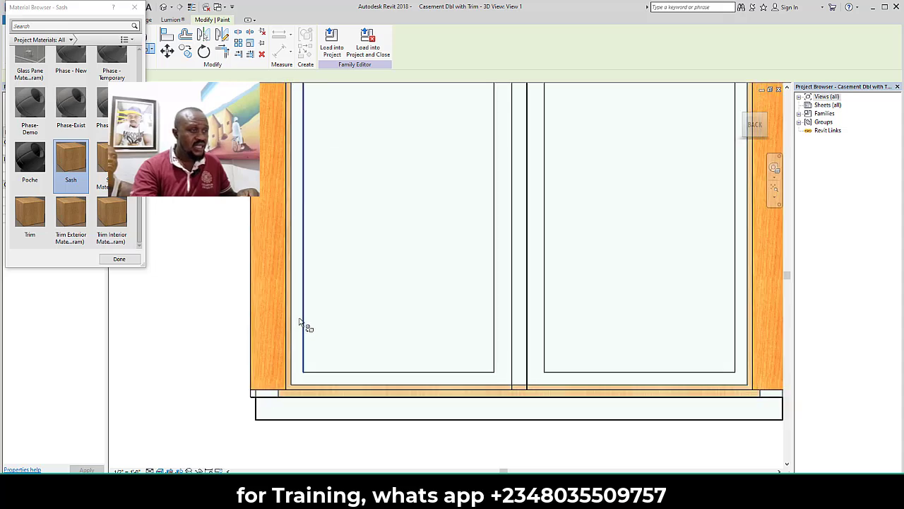
click(271, 414)
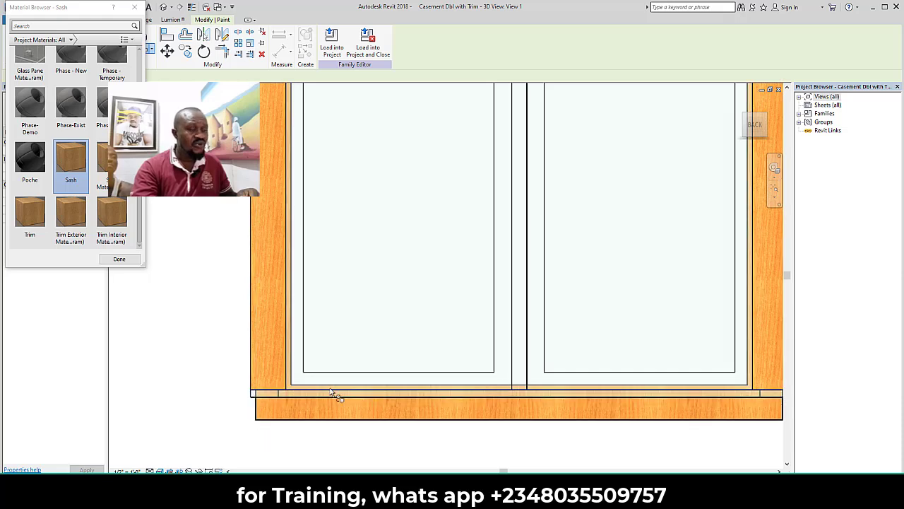
Paint the casement sash frames and the centre mullion with the Sash material
scroll(280, 414, down, 3)
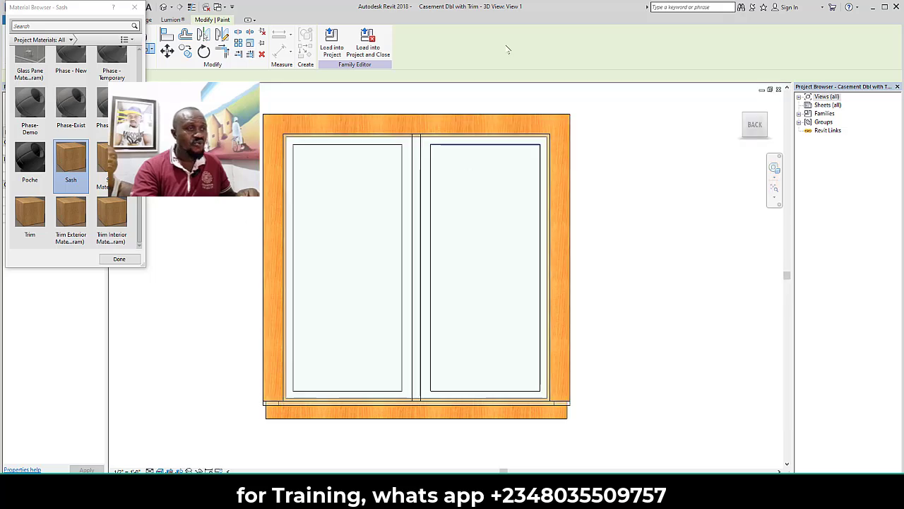
scroll(426, 120, up, 4)
click(427, 170)
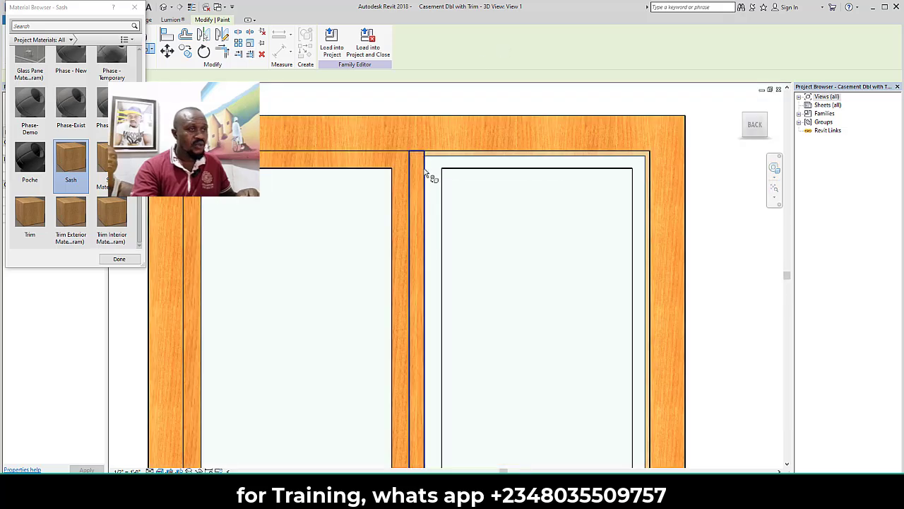
Apply the Sash material to the narrow sill strip between the frame and the lower board, and finish painting
scroll(415, 135, down, 4)
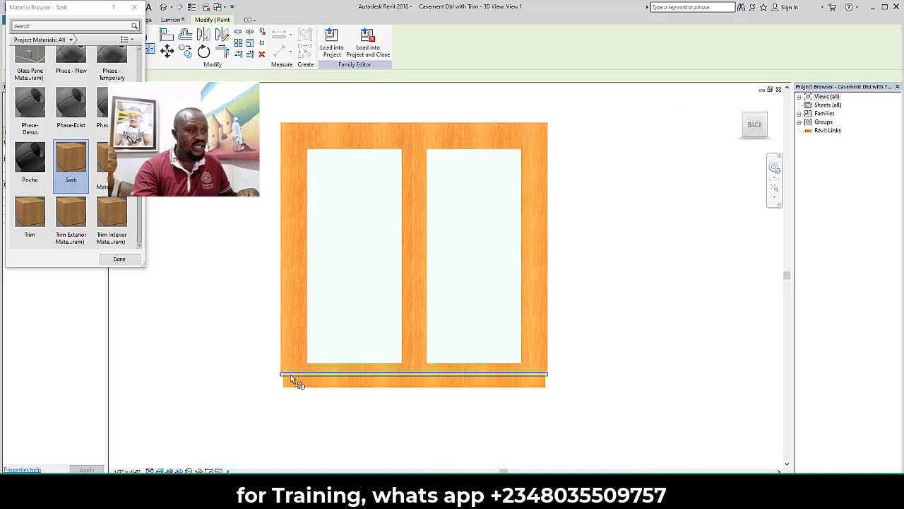
scroll(289, 378, up, 3)
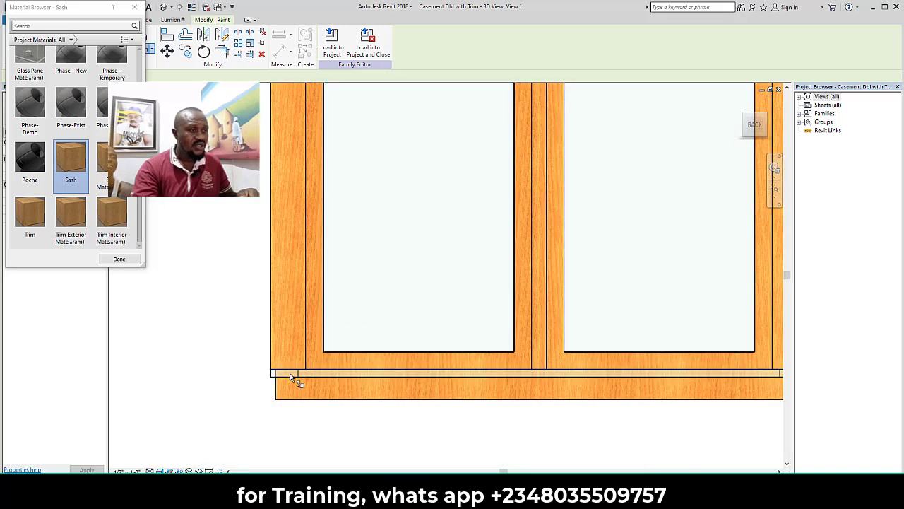
click(290, 374)
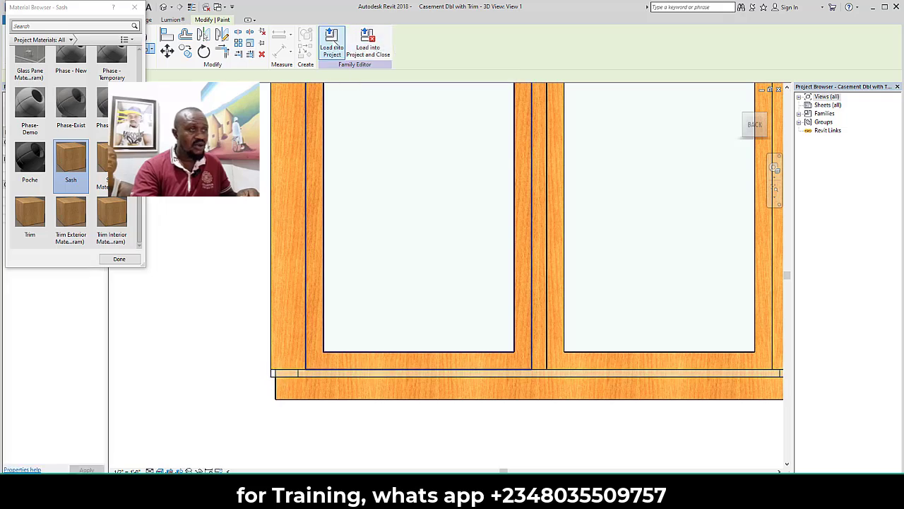
key(Escape)
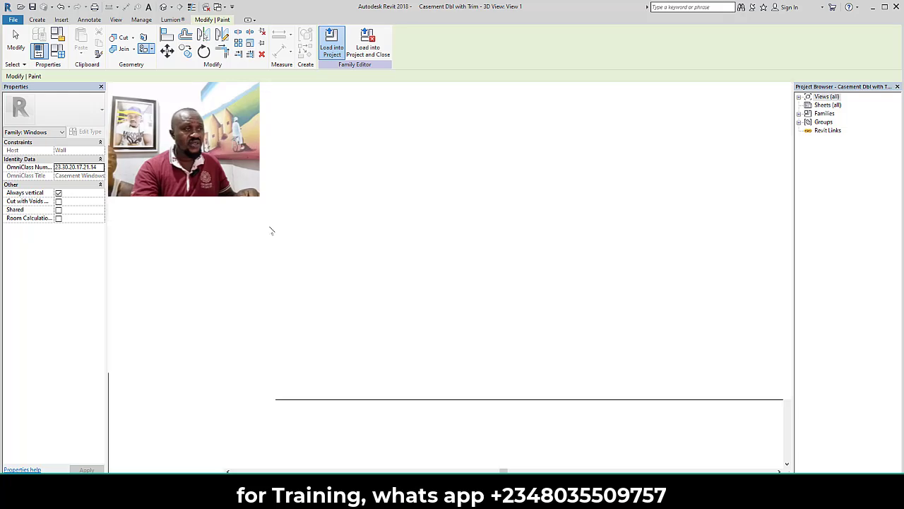